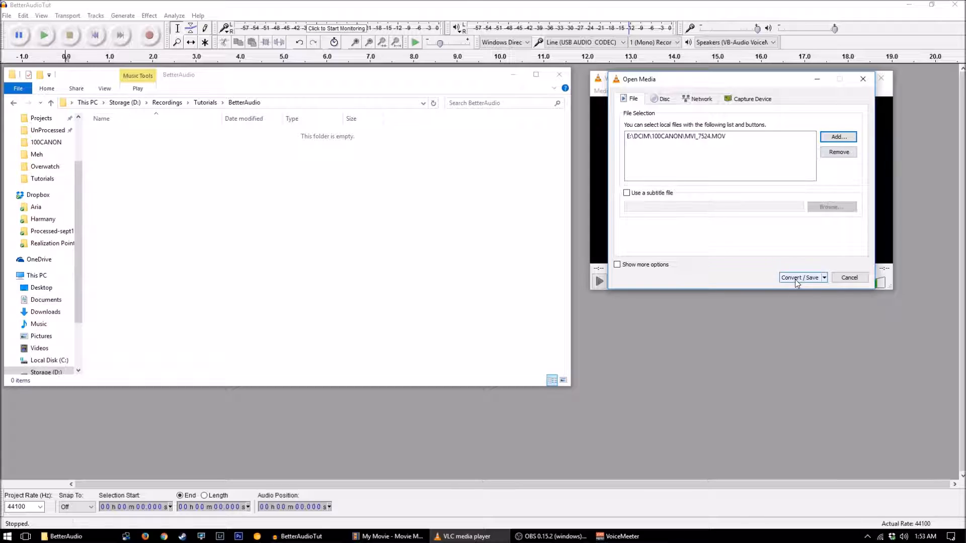
- Set the conversion profile for MVI_7524.MOV to Audio - MP3
left_click(792, 202)
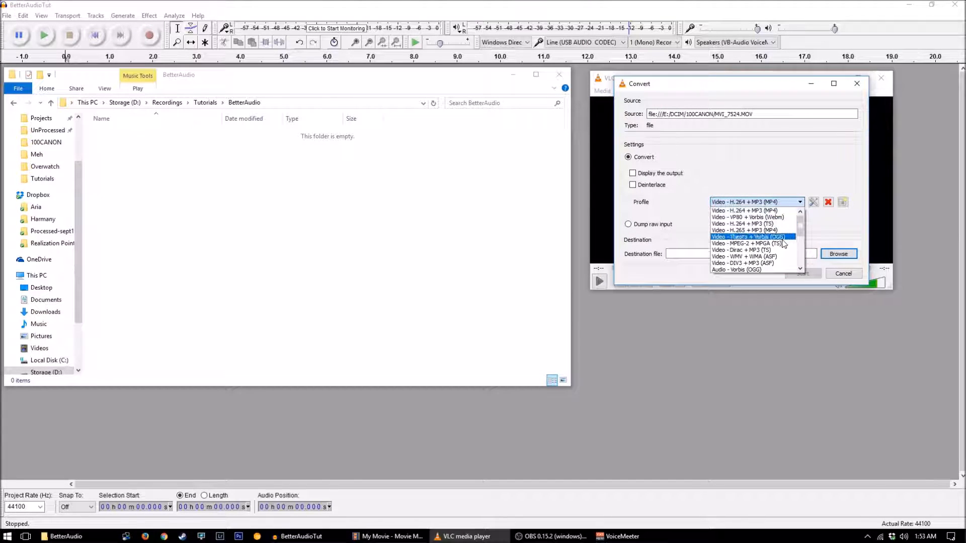
left_click_drag(800, 229, 800, 241)
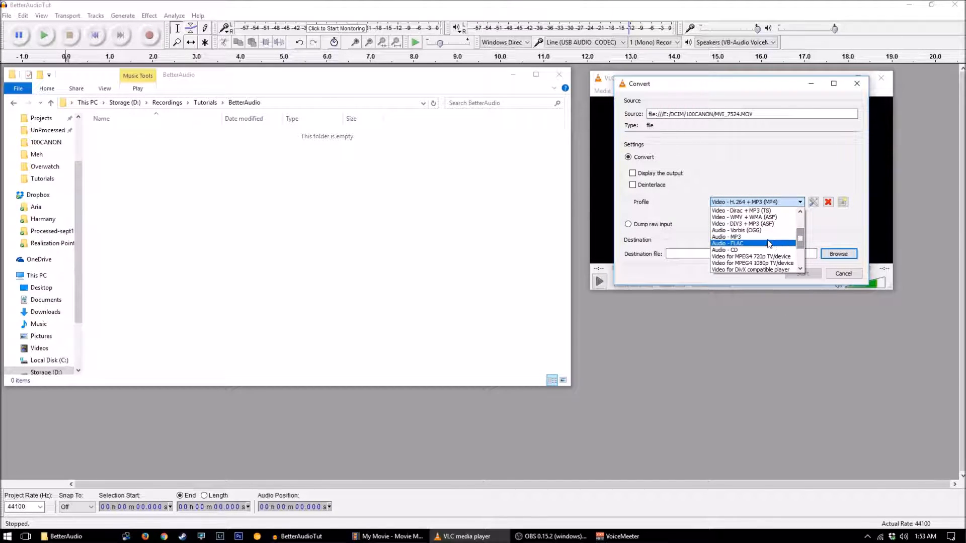
left_click(740, 244)
- Set the destination file to BetterAudioTUT-raw in D:\Recordings\Tutorials\BetterAudio and start the conversion
left_click(826, 257)
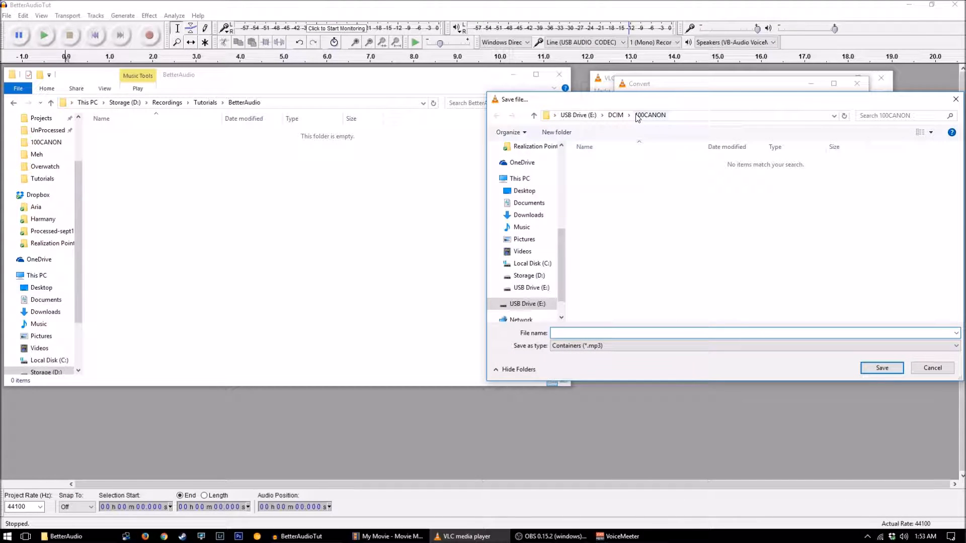
left_click(528, 276)
double_click(610, 195)
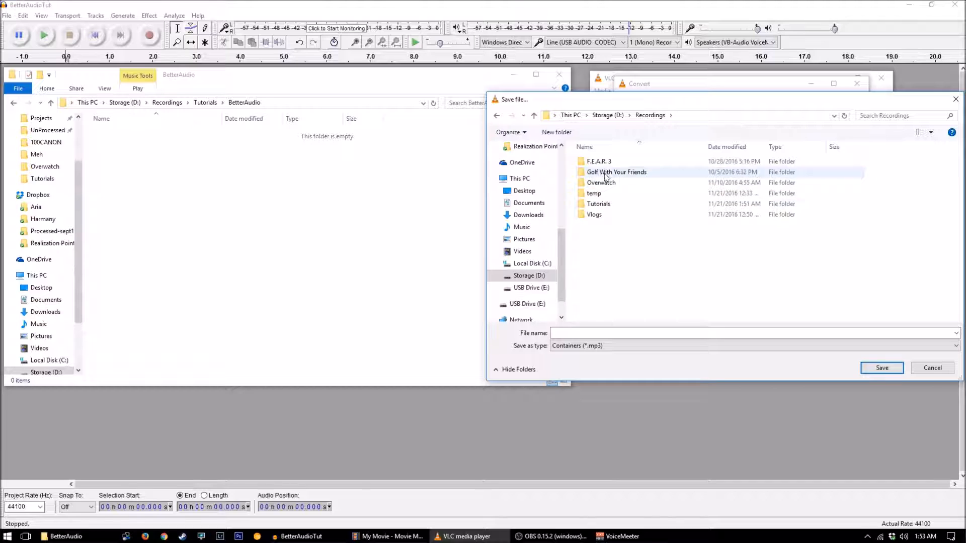
left_click(611, 203)
double_click(611, 203)
double_click(604, 160)
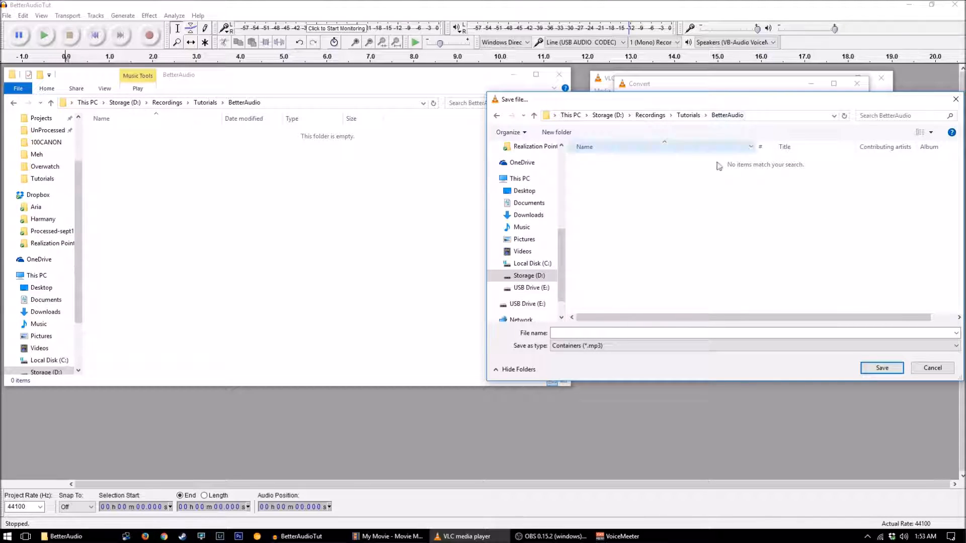
left_click(583, 334)
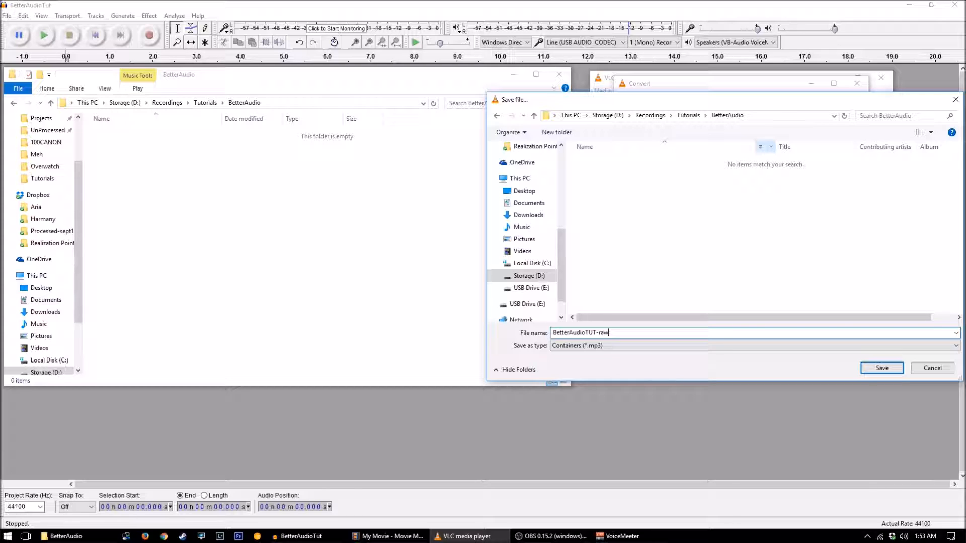
left_click(881, 368)
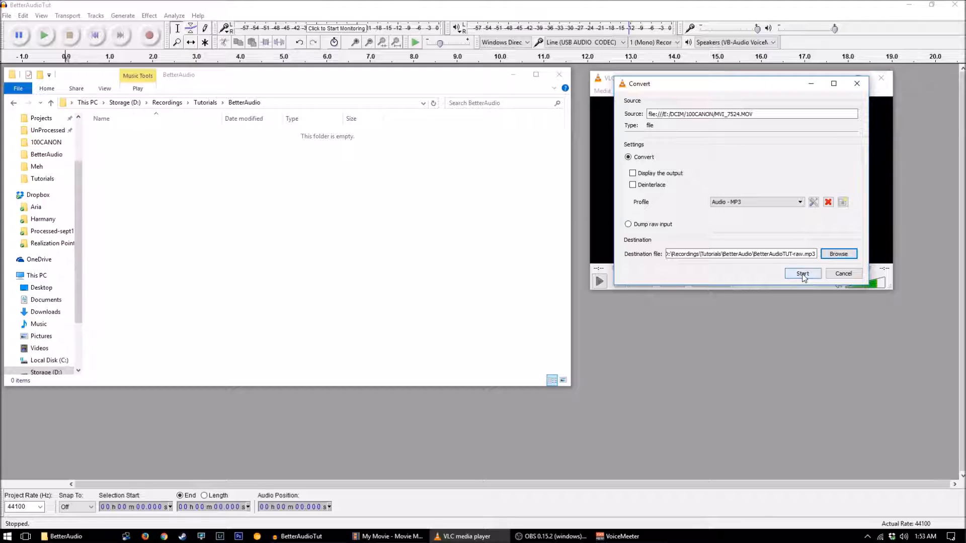
left_click(802, 272)
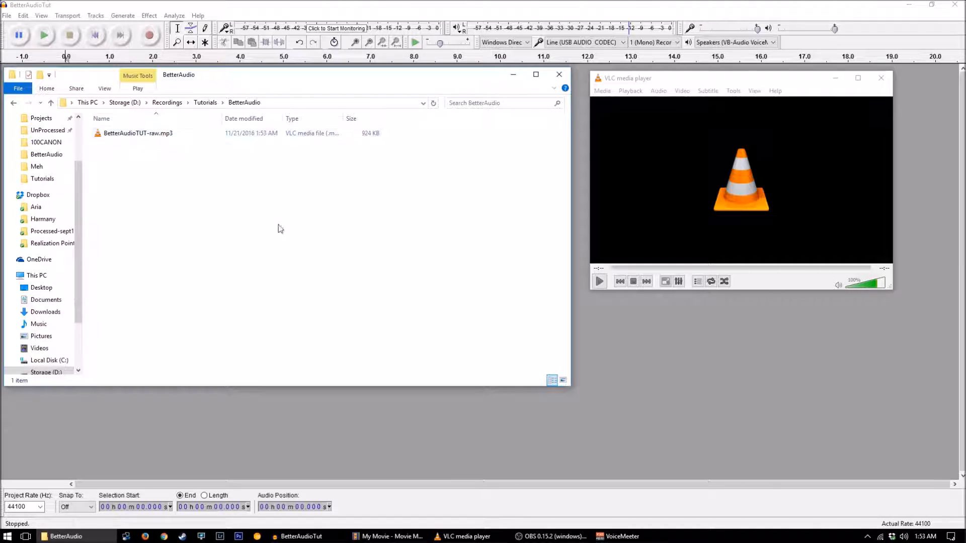
- Import BetterAudioTUT-raw.mp3 from the BetterAudio folder into Audacity and clear the other windows away
left_click(835, 78)
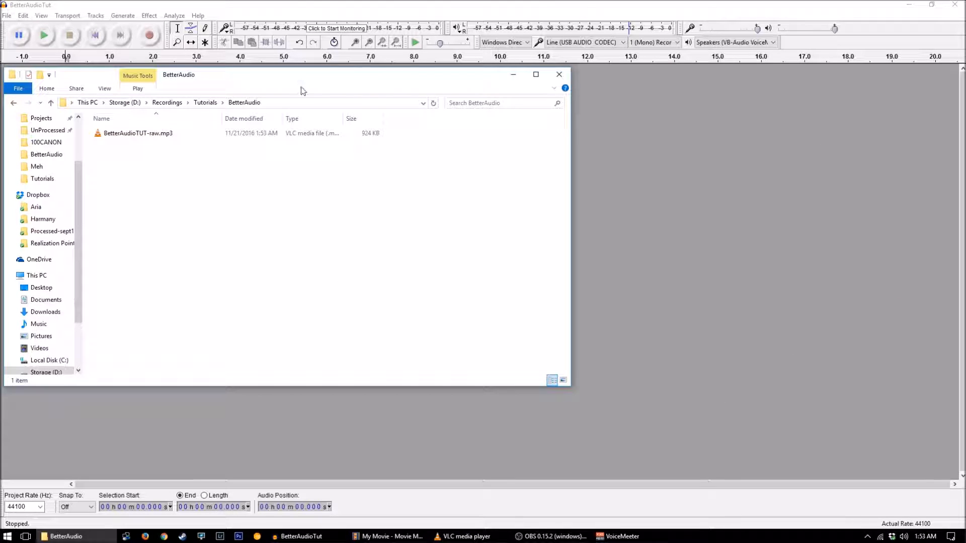
left_click_drag(299, 81, 639, 94)
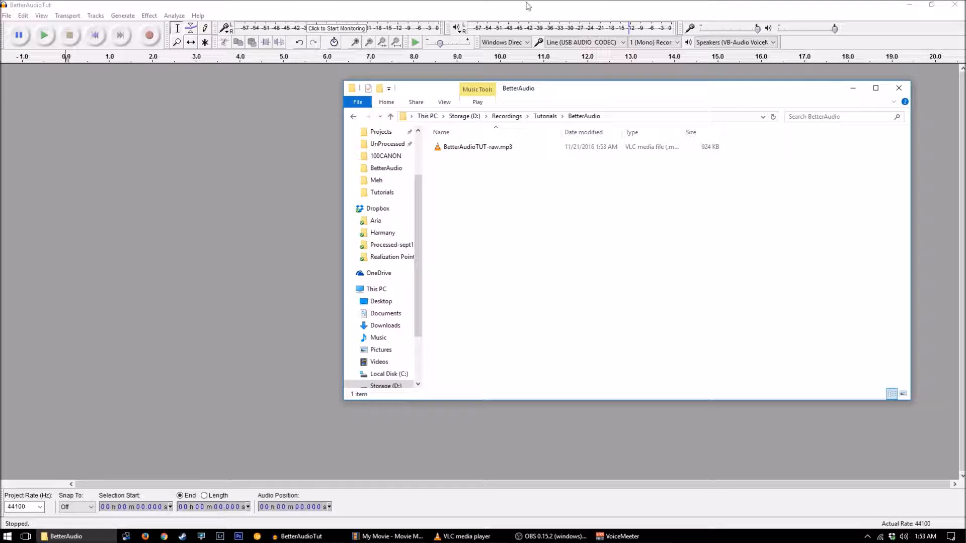
left_click_drag(473, 146, 122, 140)
left_click(898, 88)
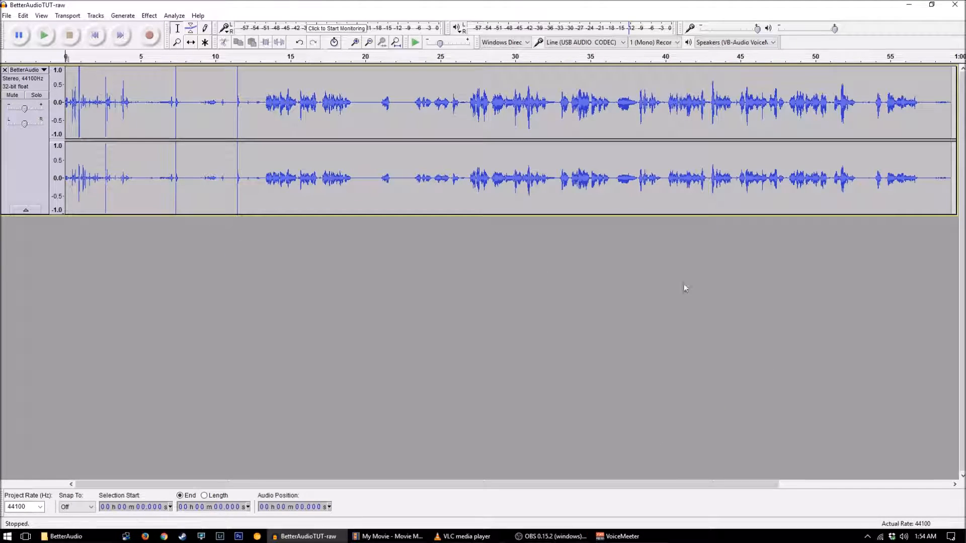
- Check the Audacity version information and close it
left_click(197, 15)
left_click(213, 117)
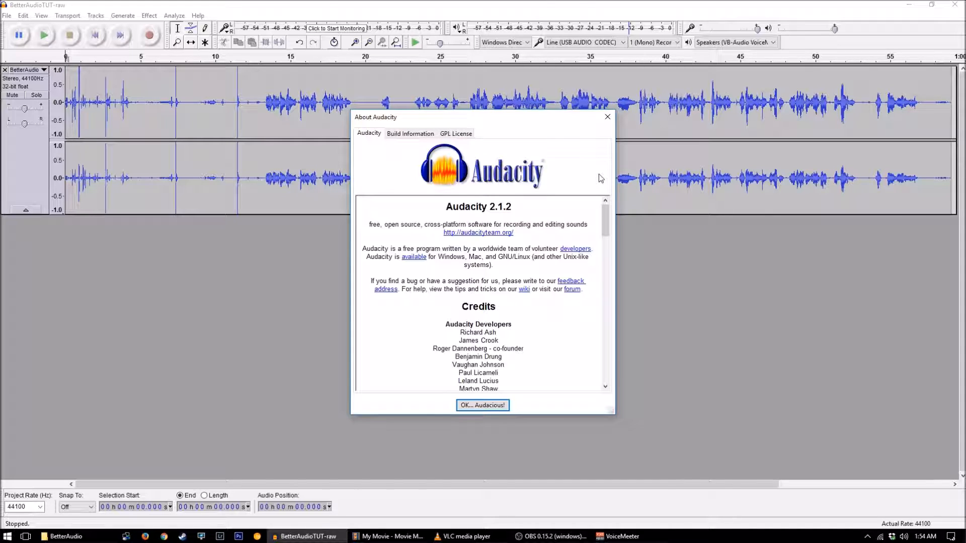
left_click(608, 119)
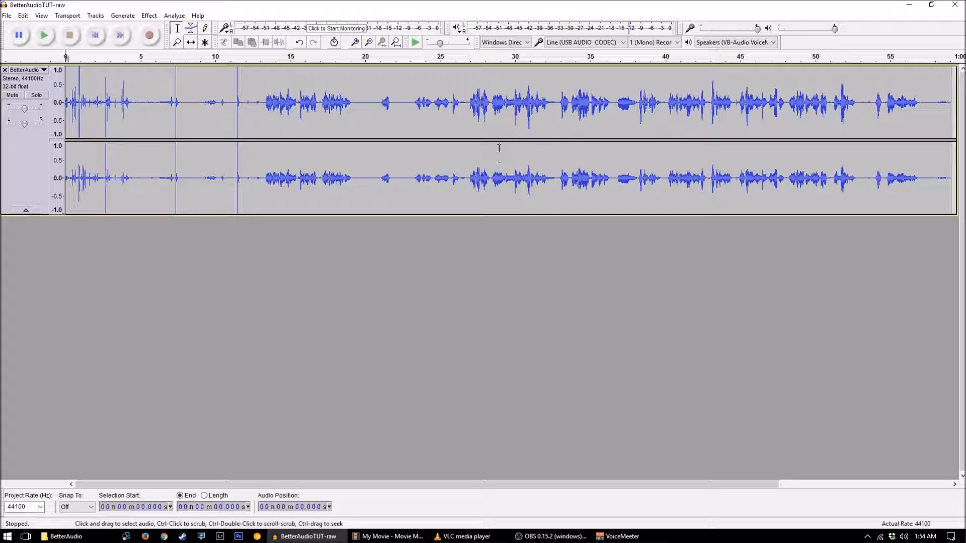
- Listen to the raw recording from about 16.9 s through the pause in speech
left_click(319, 103)
key("space")
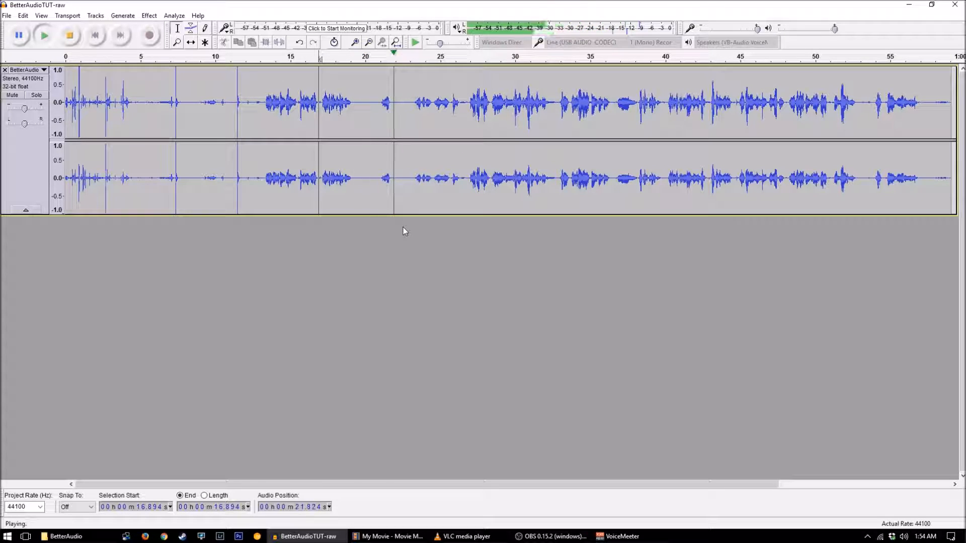
key("space")
- Replay the quiet gap from about 19.4 s several times to examine its background noise level
left_click(356, 106)
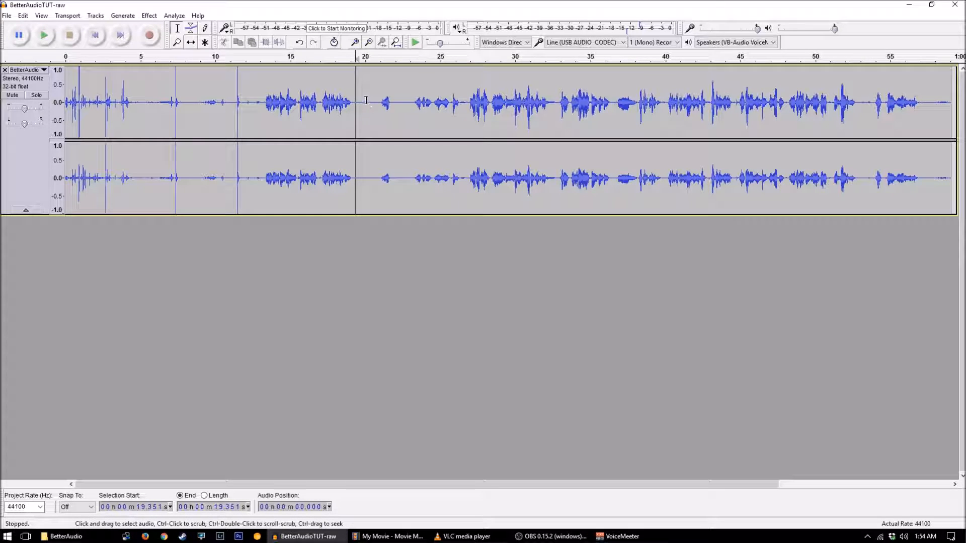
key("space")
key("space")
key("space")
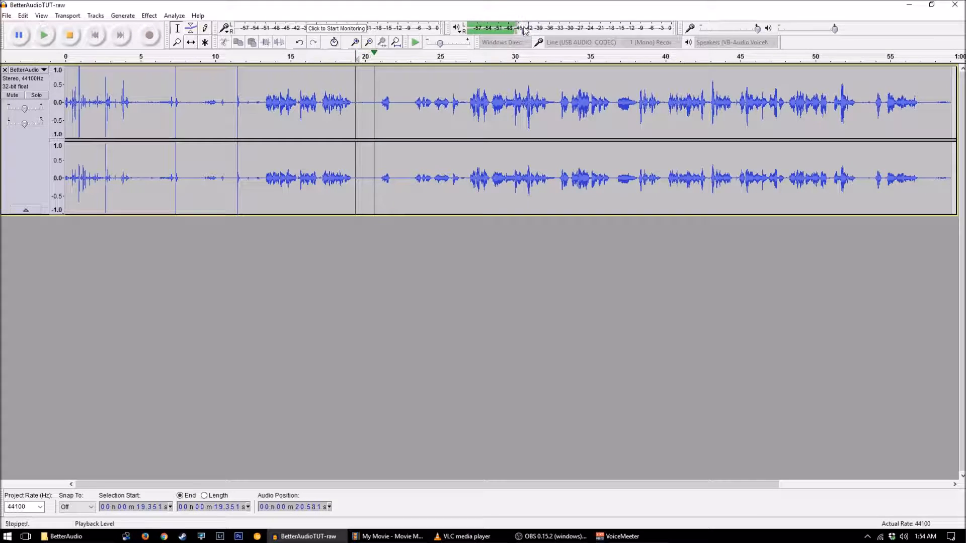
key("space")
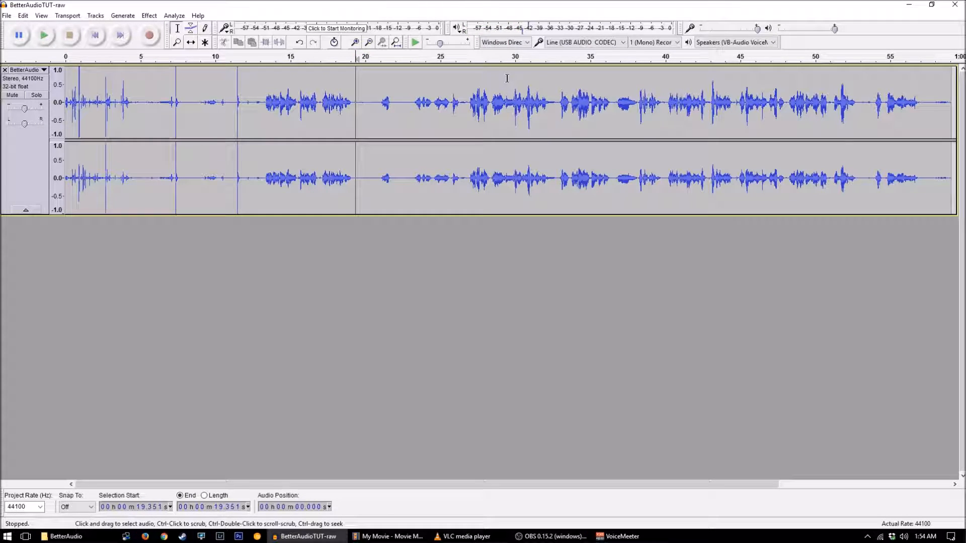
key("space")
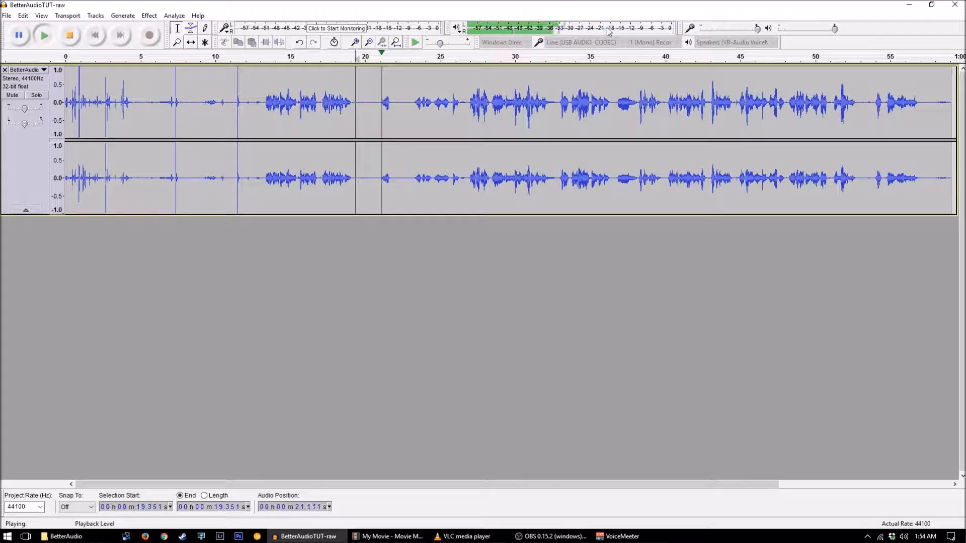
key("space")
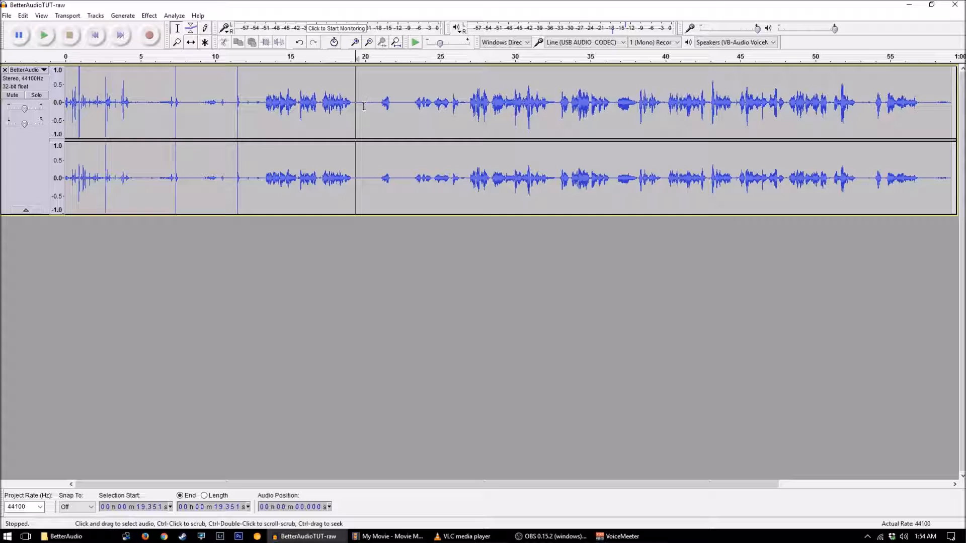
- Capture a noise profile with Noise Reduction from the silent section between about 19.3 s and 19.8 s
left_click_drag(361, 103, 355, 102)
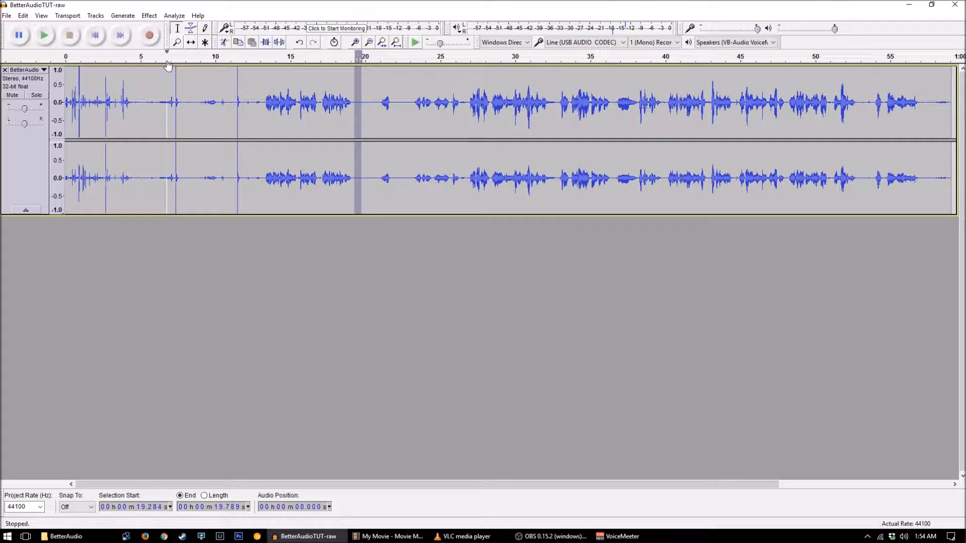
left_click(148, 16)
left_click(216, 212)
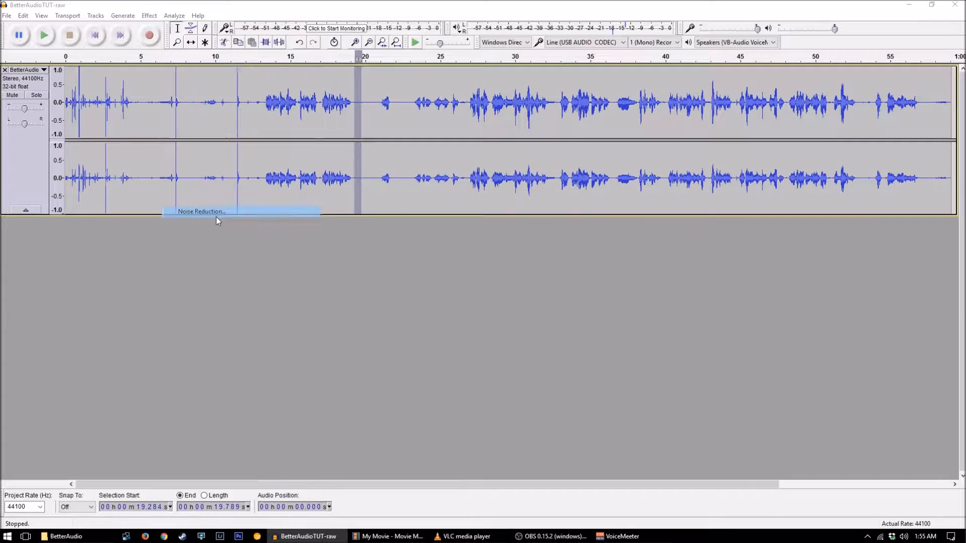
left_click(495, 220)
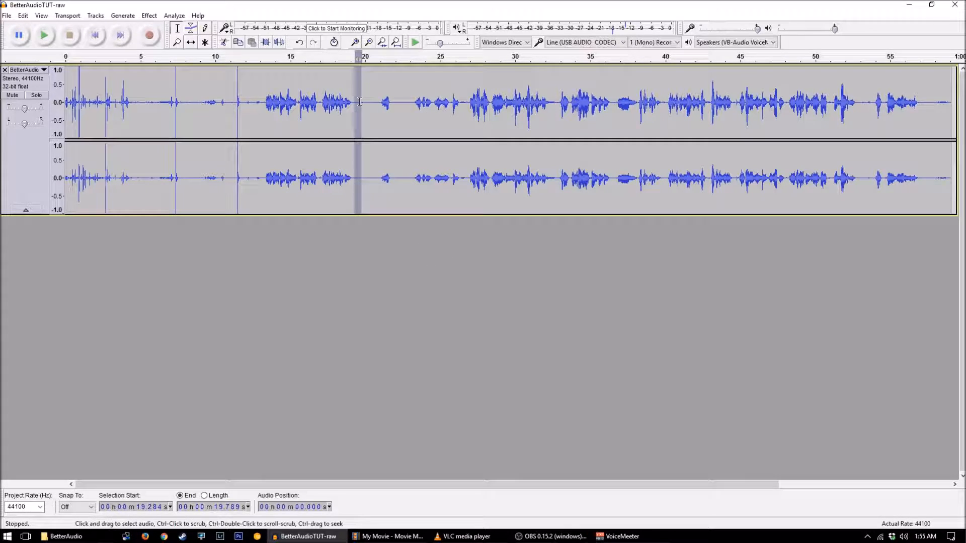
left_click(372, 132)
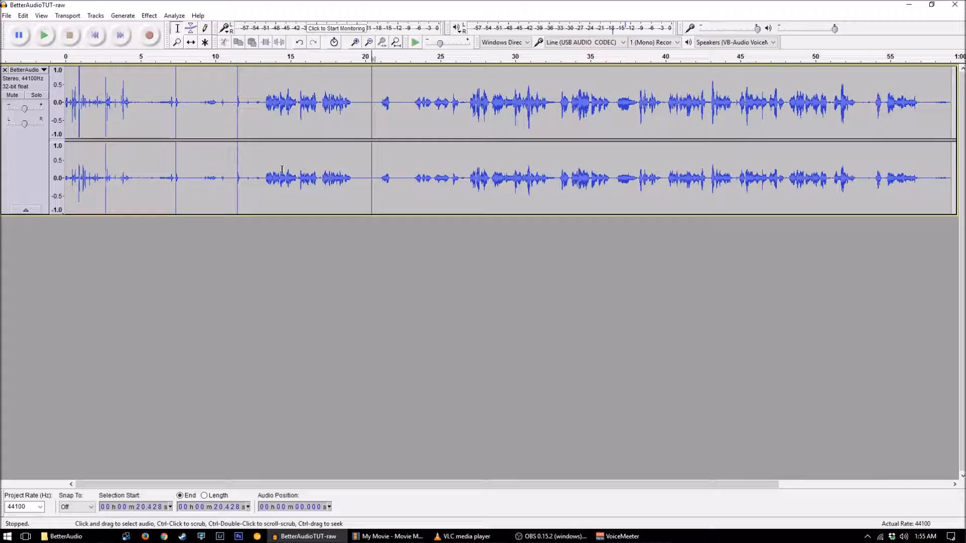
left_click_drag(221, 140, 589, 153)
left_click_drag(224, 116, 586, 109)
left_click(570, 111)
key("ctrl+a")
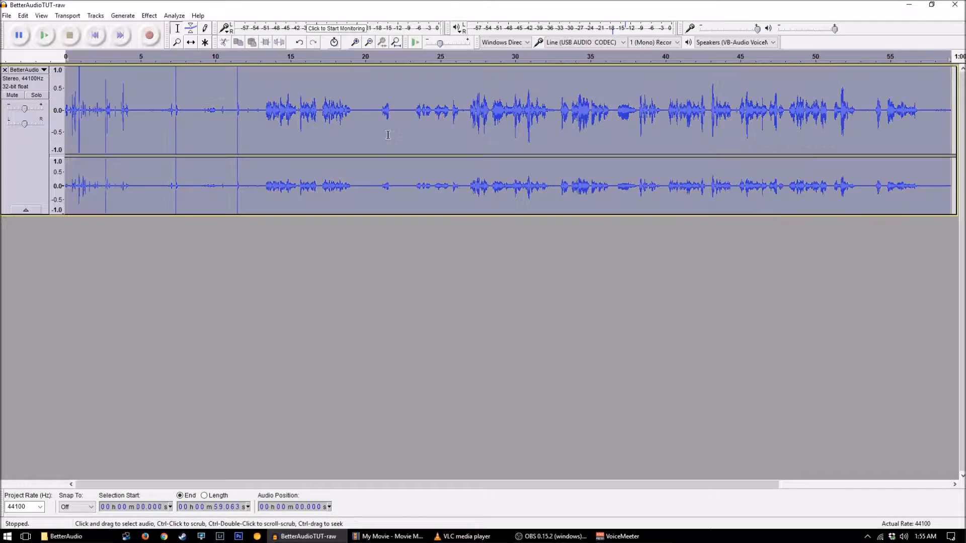
left_click(522, 137)
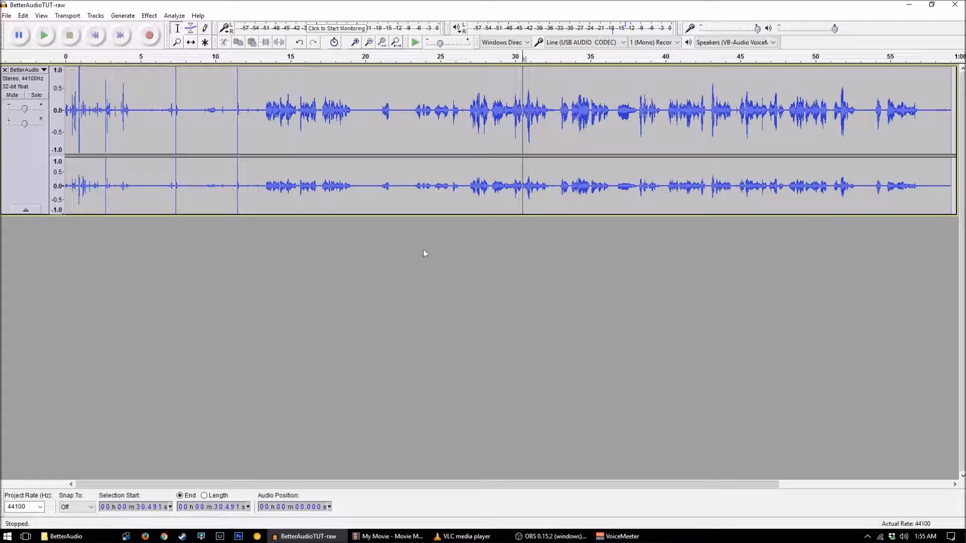
left_click_drag(385, 157, 386, 139)
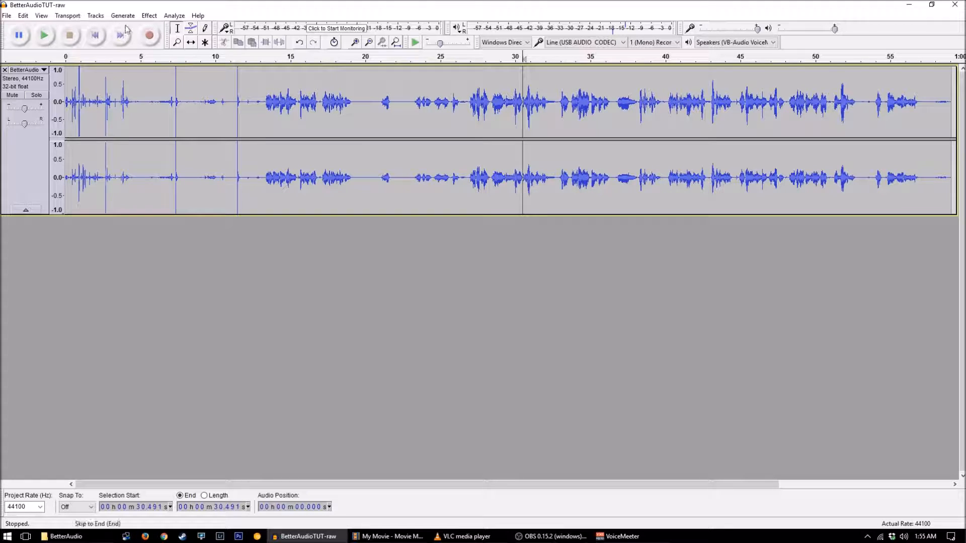
- Apply Noise Reduction to the whole track with 12 dB reduction, sensitivity 6.00 and frequency smoothing 3
left_click(149, 15)
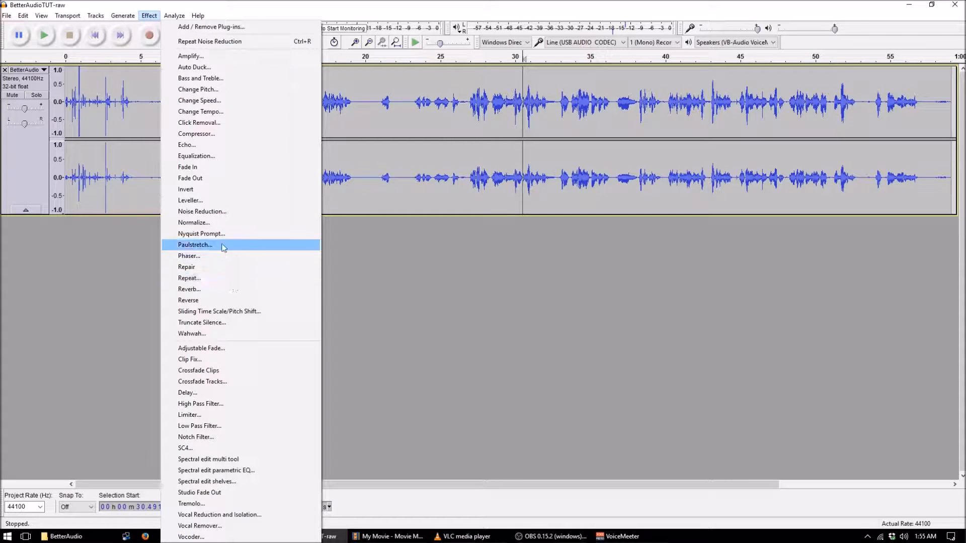
left_click(216, 211)
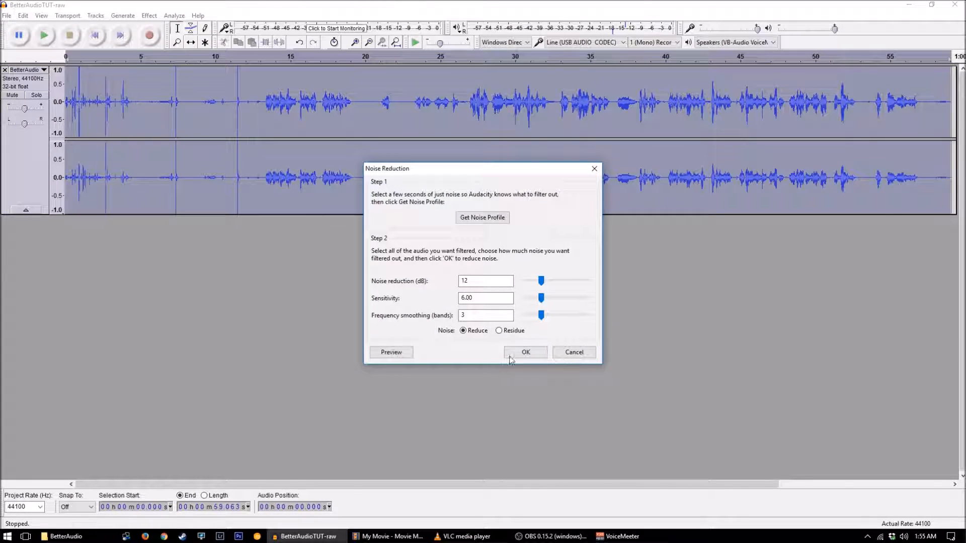
left_click(515, 354)
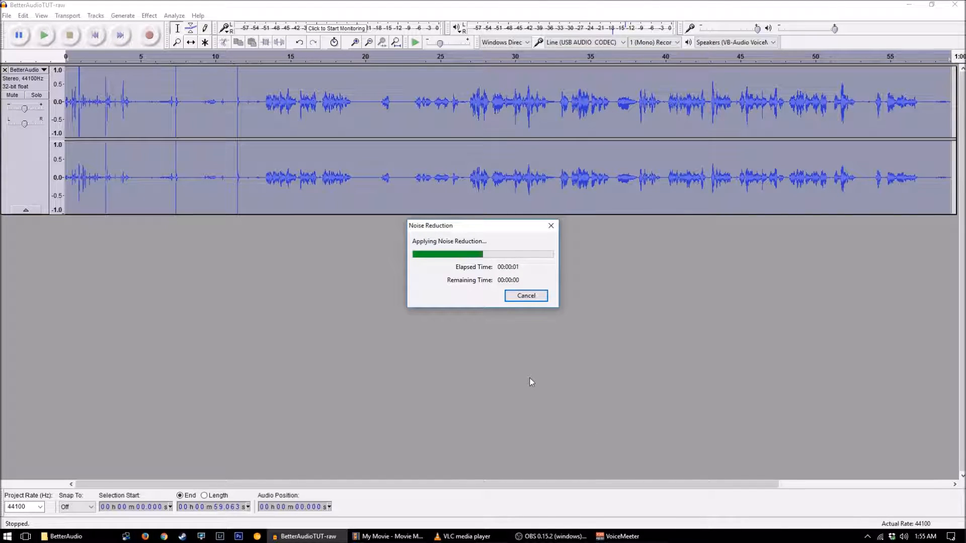
- Listen to the noise-reduced track from about 16.9 s through the quiet gap
left_click(318, 201)
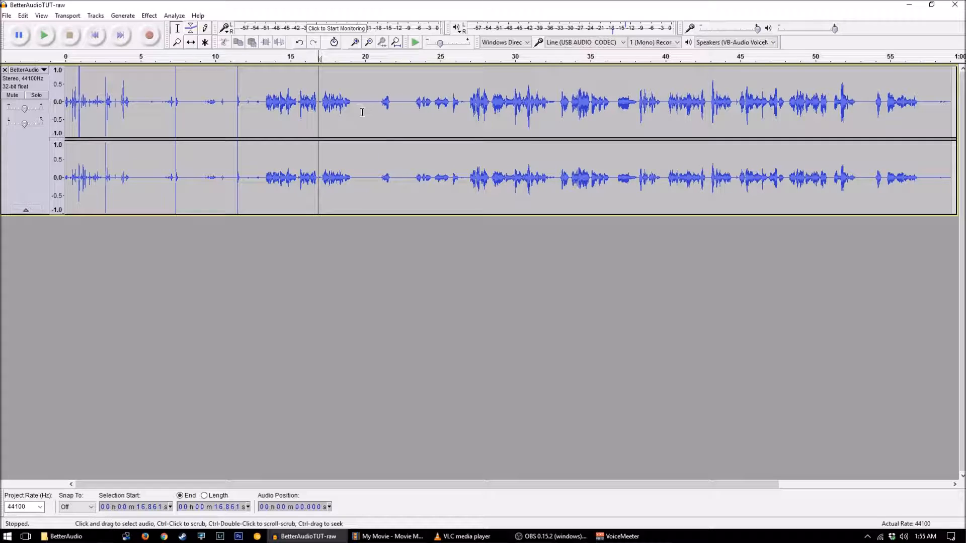
key("space")
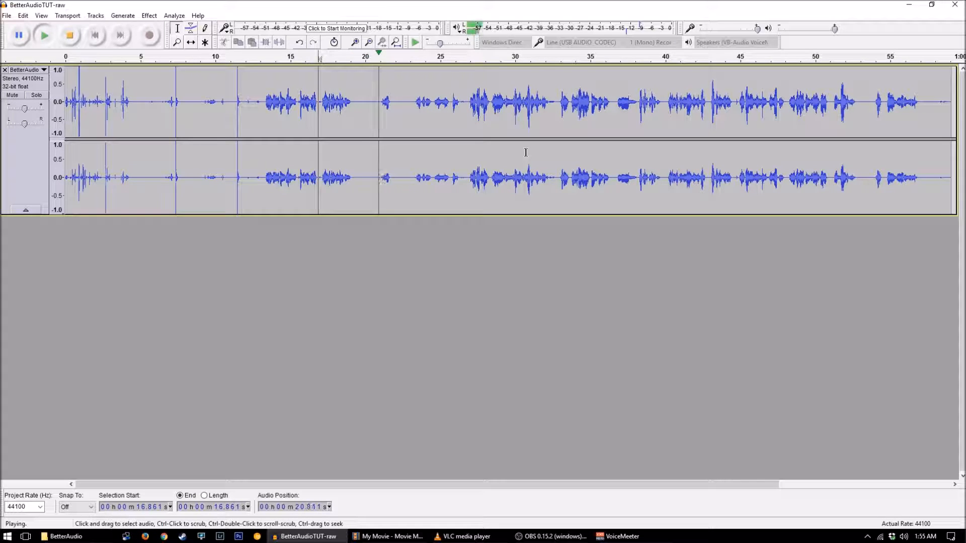
key("space")
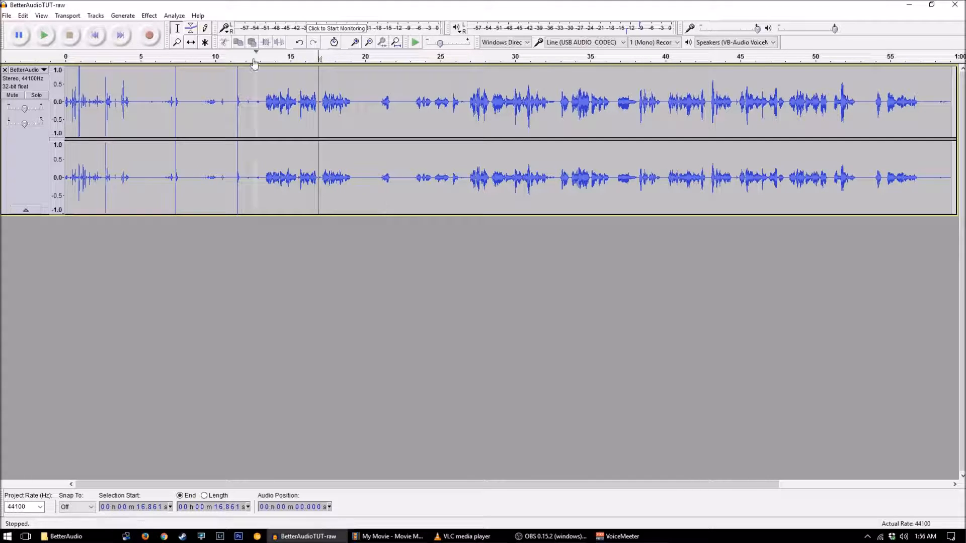
- Apply Vocal Reduction and Isolation to the whole track using Isolate Center, strength 1.00, low cut 120 Hz and high cut 9000 Hz
left_click(149, 16)
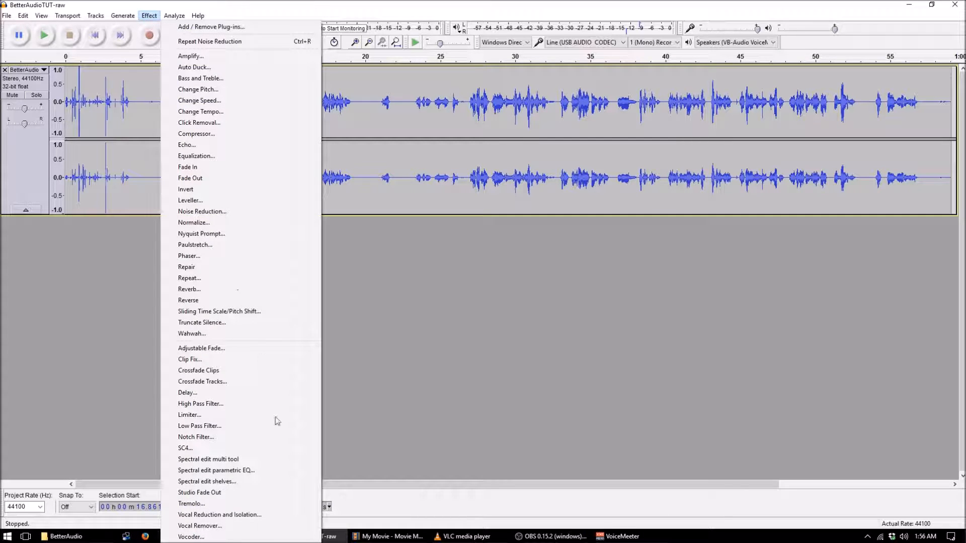
left_click(216, 518)
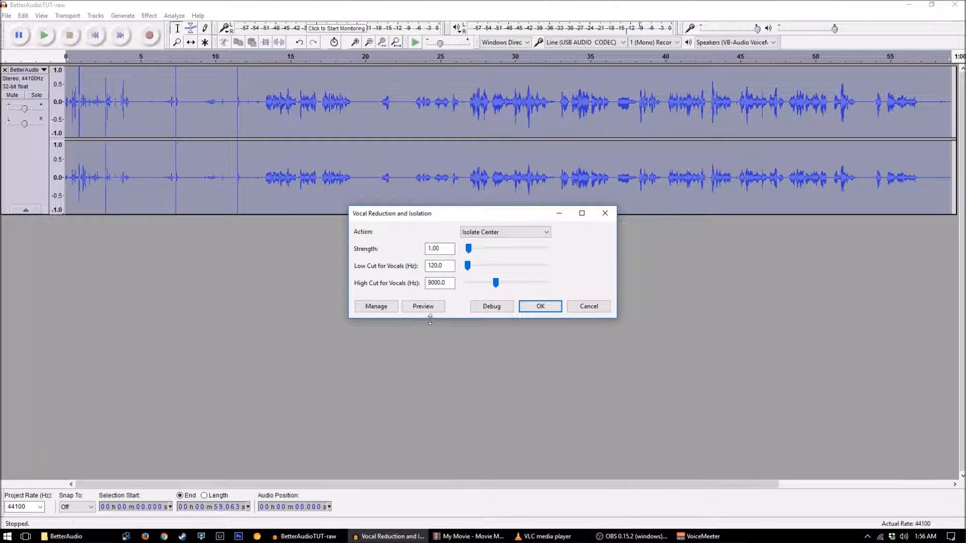
left_click(534, 233)
left_click(515, 279)
left_click(540, 307)
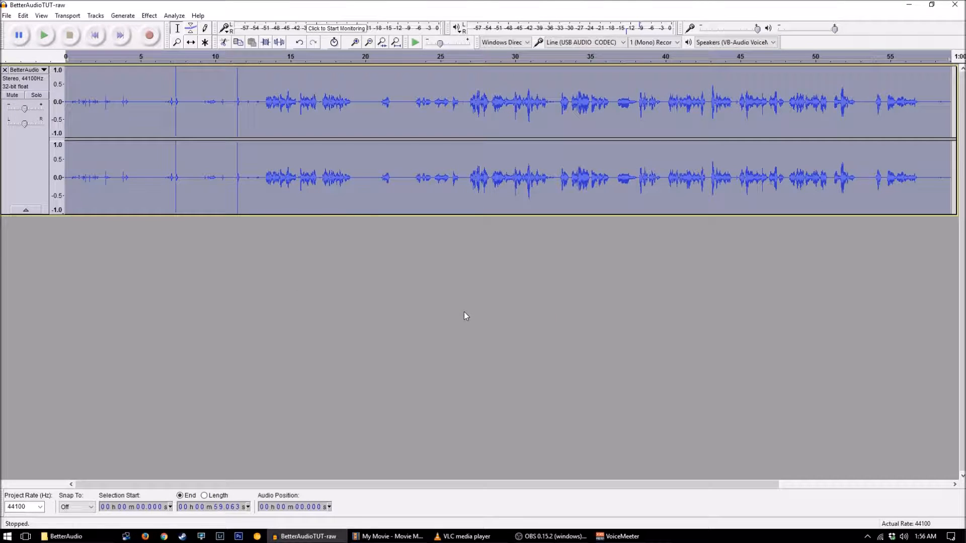
- Listen to the processed track from about 17.0 s into the quiet gap
left_click(320, 106)
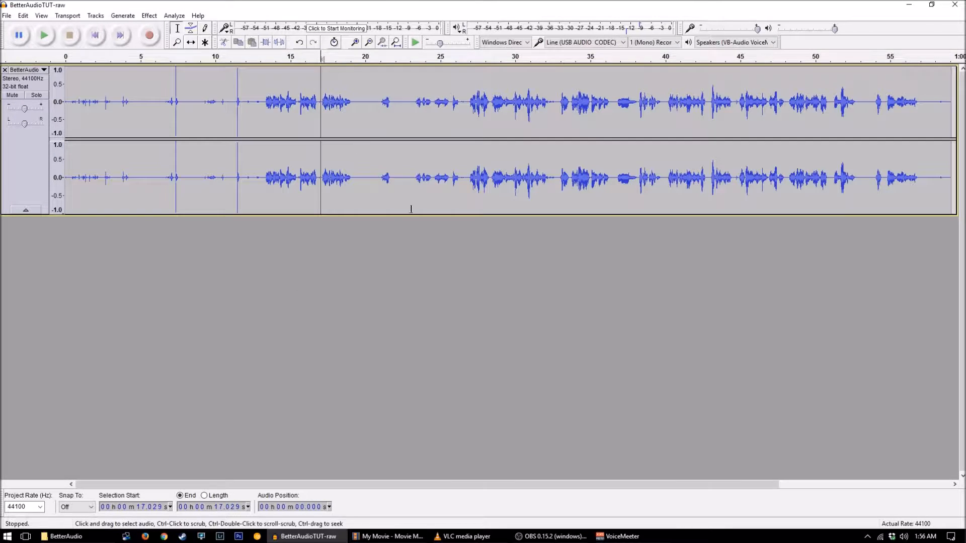
key("space")
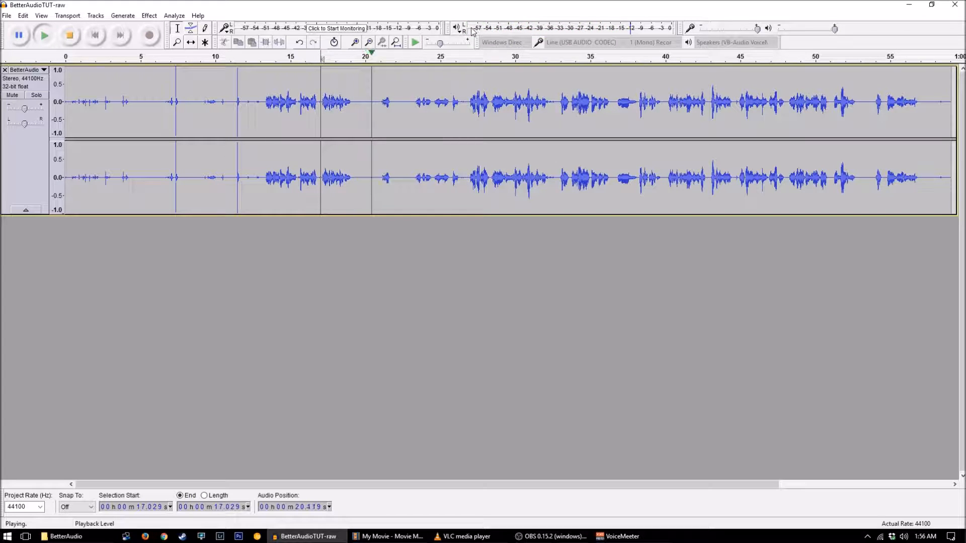
key("space")
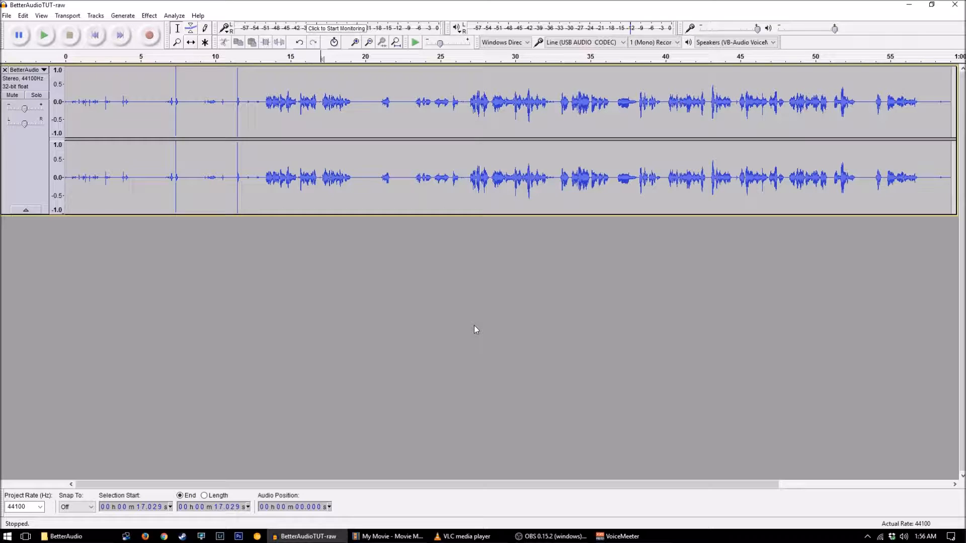
- Export the audio to the BetterAudio folder as 16-bit PCM WAV under the name BetterAudioTUT-done.wav
left_click(6, 15)
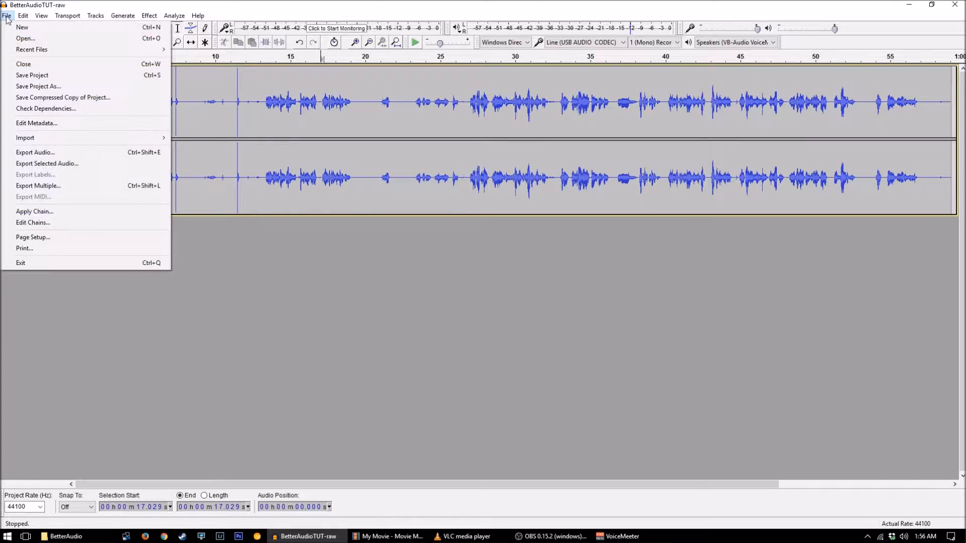
left_click(43, 163)
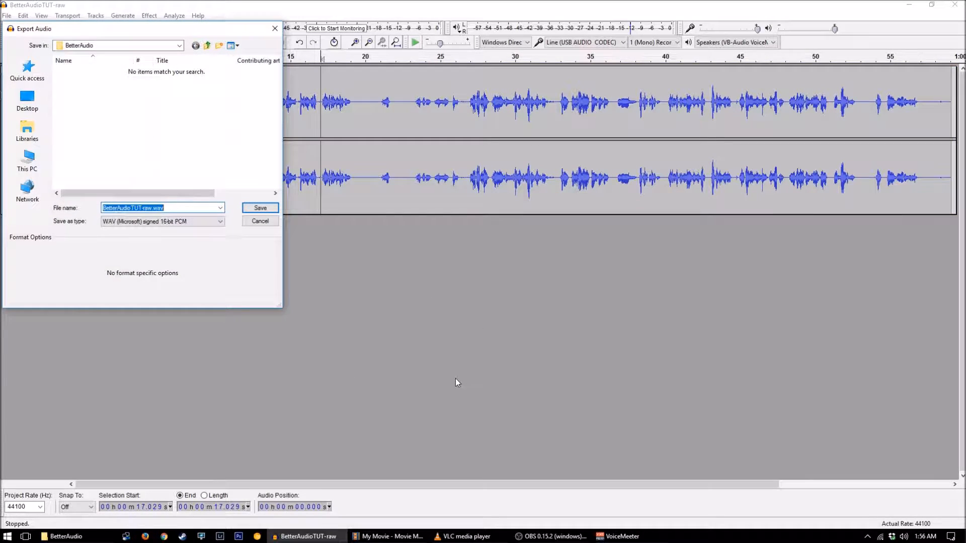
left_click_drag(286, 76, 491, 94)
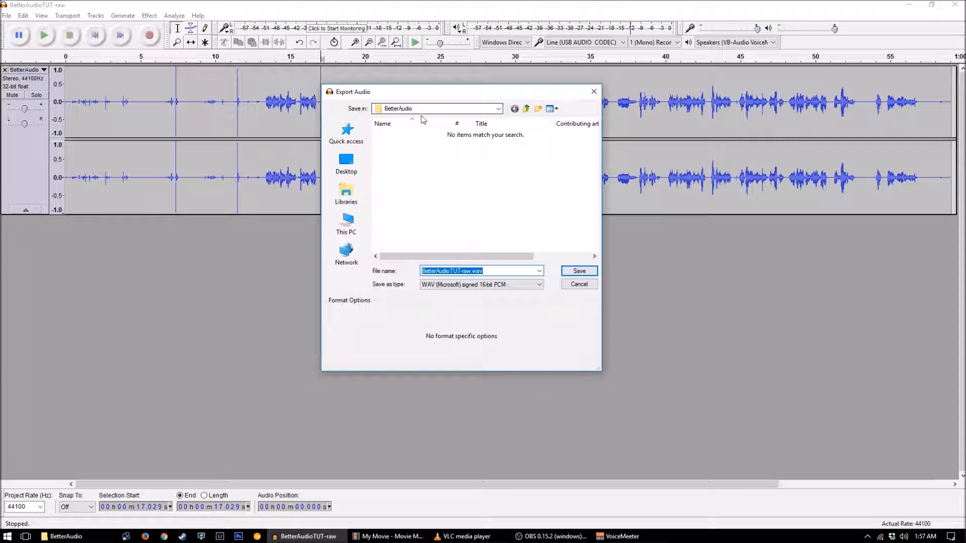
left_click(464, 270)
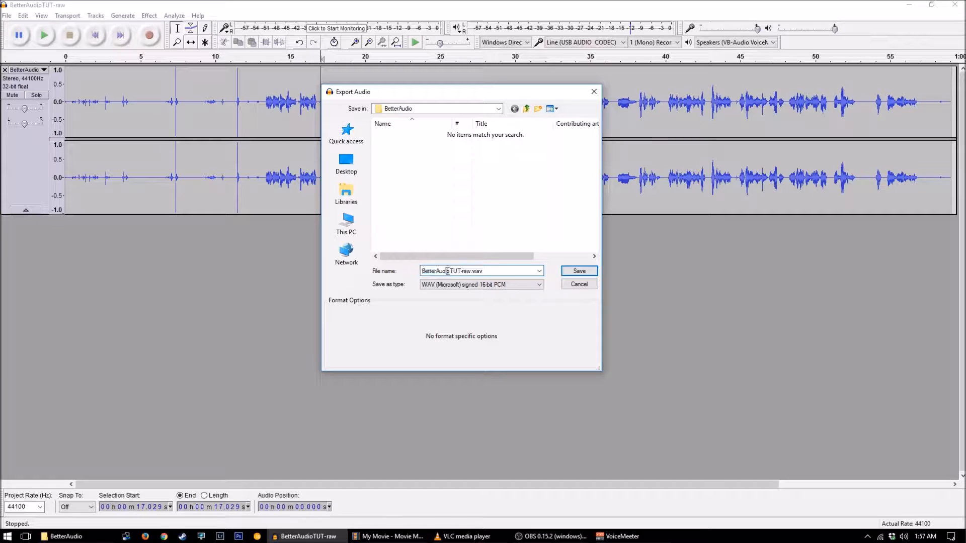
key("Delete")
key("Delete")
key("Delete")
type("done")
left_click(579, 271)
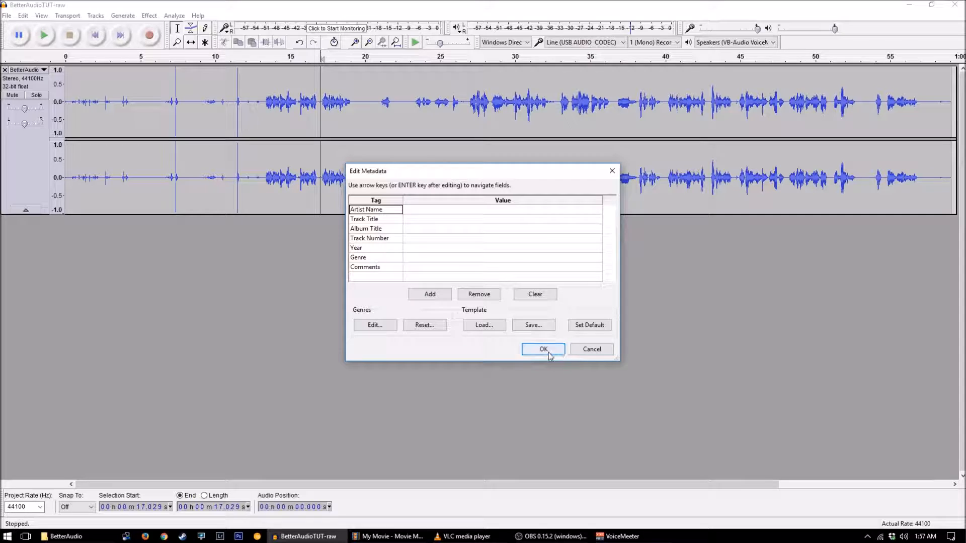
- Finish the export with the artist name filled in the metadata, and select BetterAudioTUT-done.wav in the BetterAudio folder
left_click(440, 211)
type("PedanticRav")
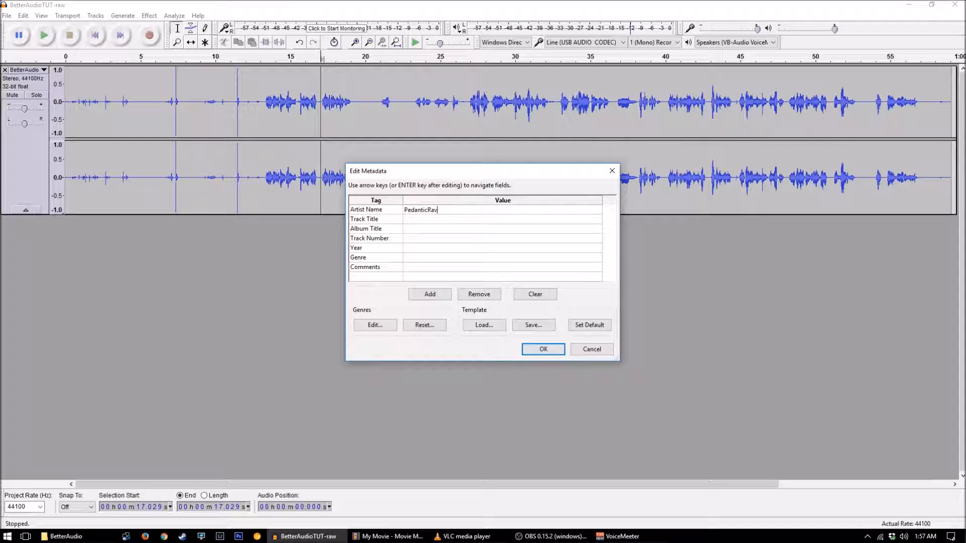
left_click(542, 350)
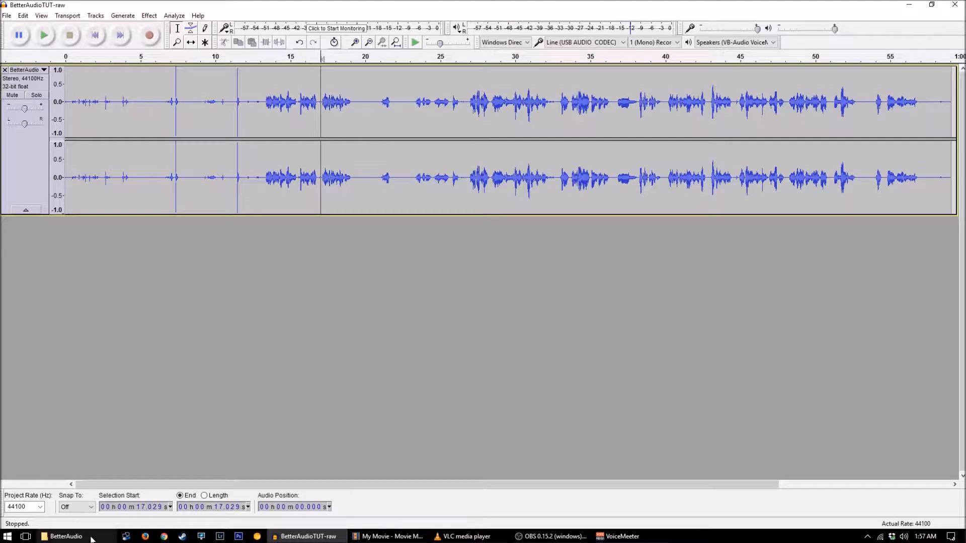
left_click(63, 536)
left_click(500, 147)
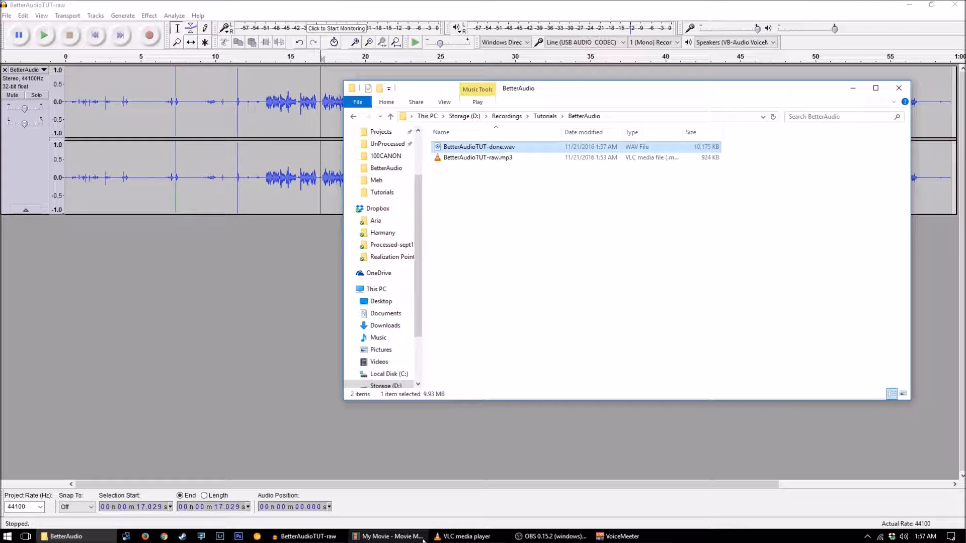
- Switch to Movie Maker and listen to the original clip's sound up to about 22 s
left_click(393, 536)
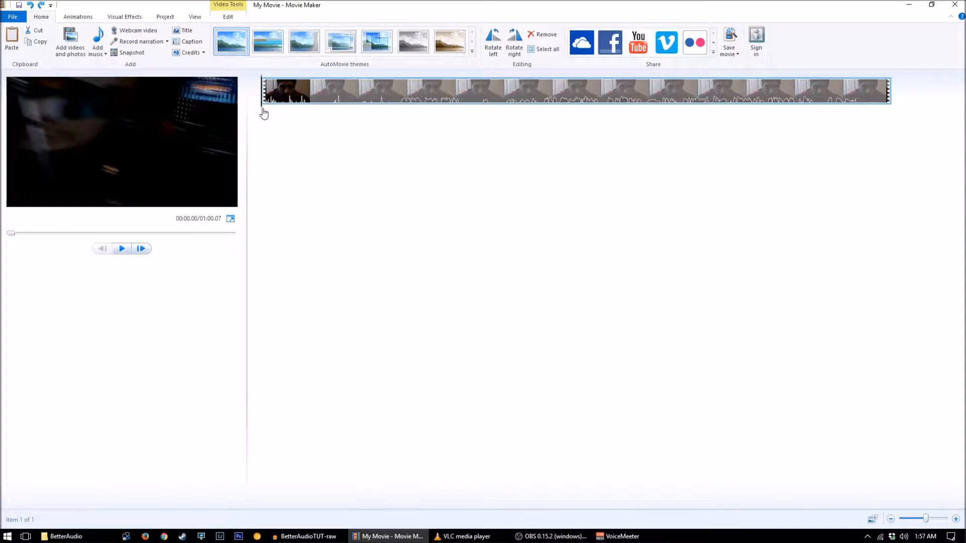
left_click_drag(263, 113, 445, 115)
key("space")
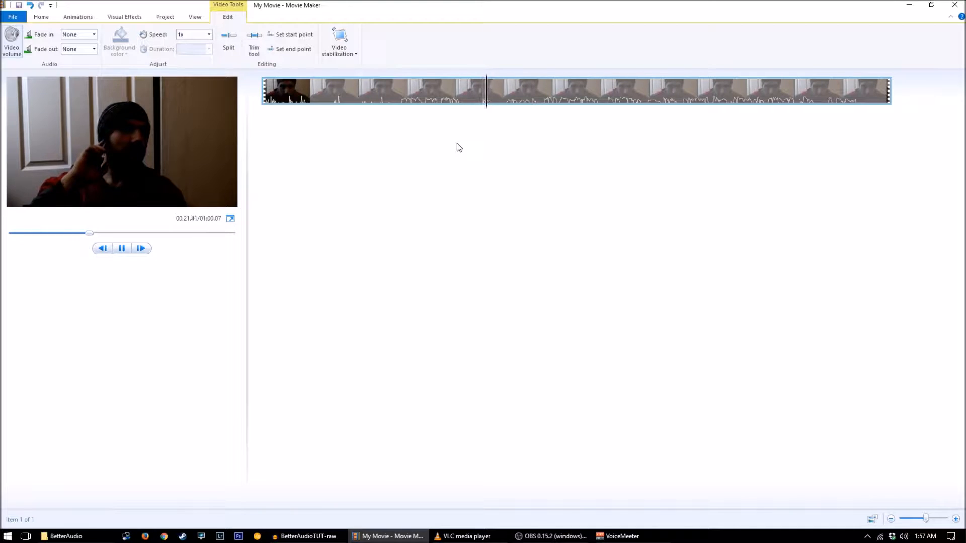
key("space")
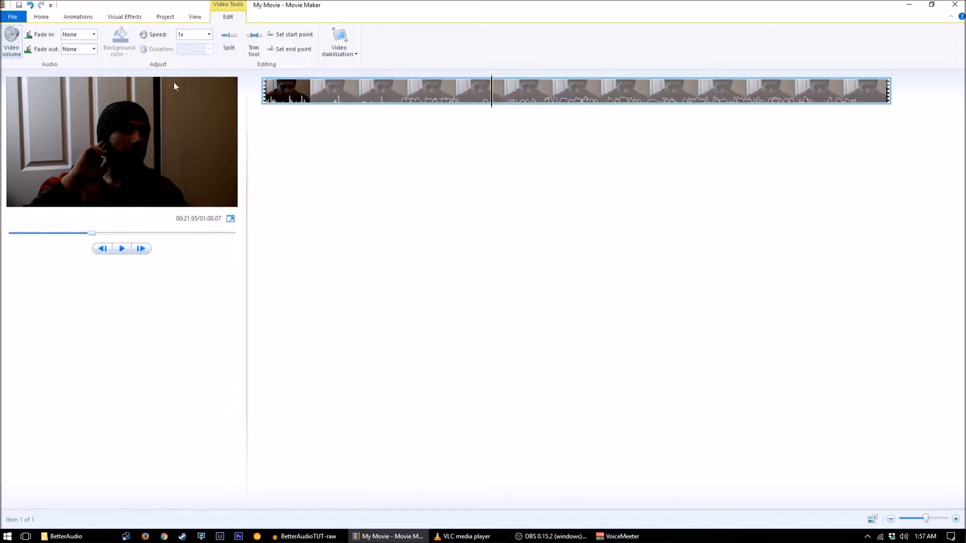
- Mute the video clip's own sound and add BetterAudioTUT-done.wav to the project as music
left_click(11, 41)
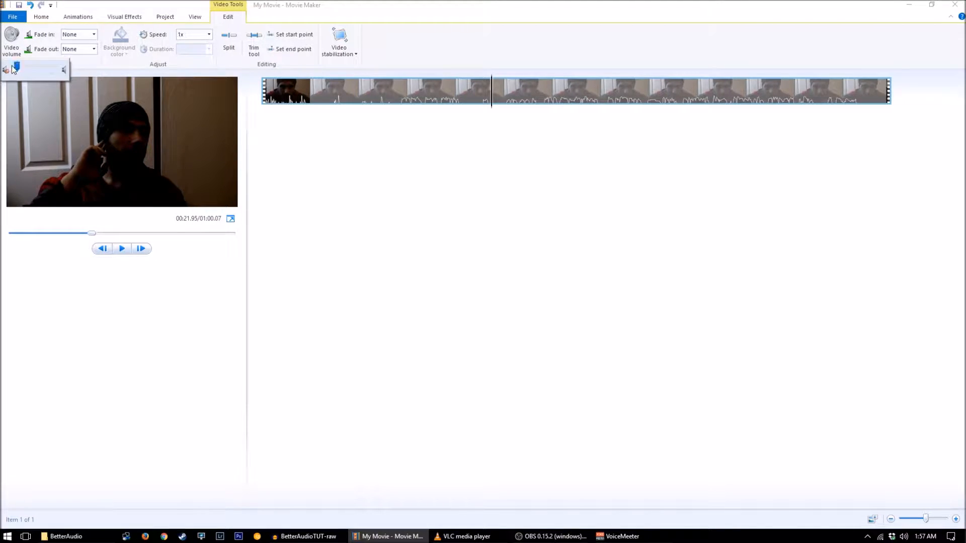
left_click(41, 17)
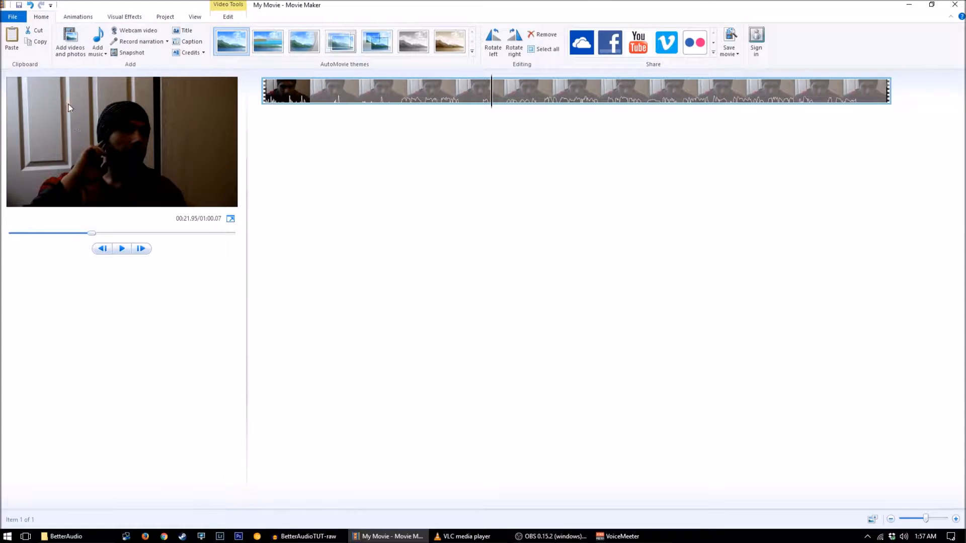
left_click(98, 52)
left_click(129, 130)
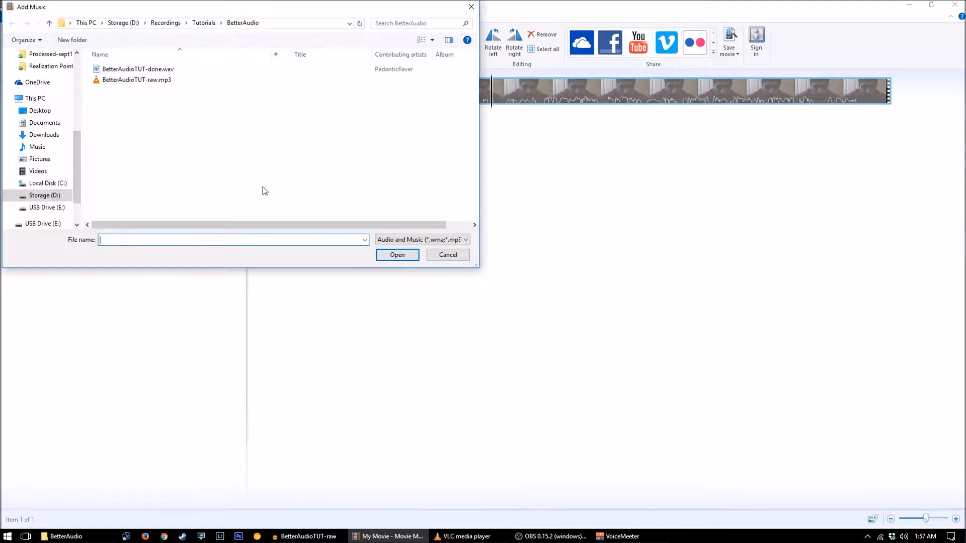
left_click(143, 69)
left_click(397, 255)
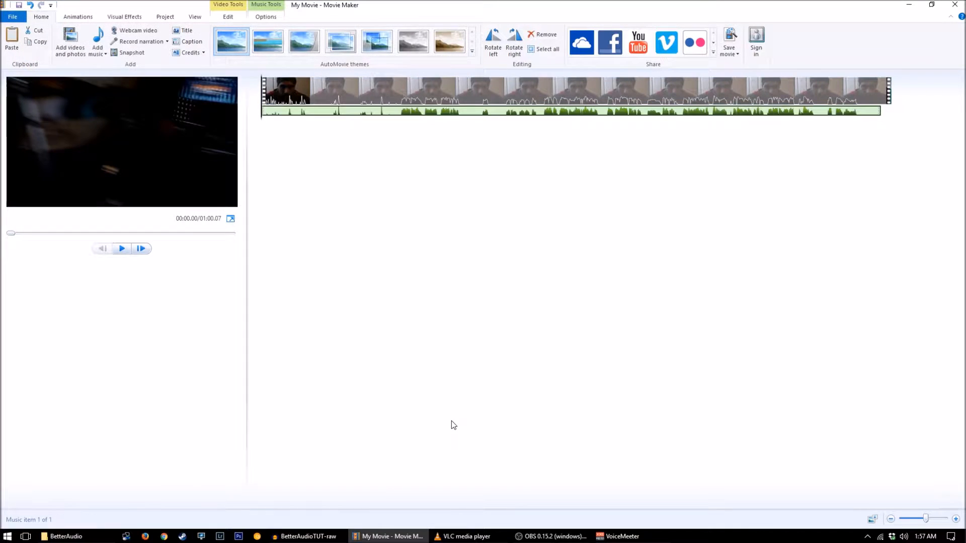
- Play the movie with the cleaned audio track and stop at about 22.8 s
left_click(364, 103)
left_click_drag(261, 123, 441, 130)
key("space")
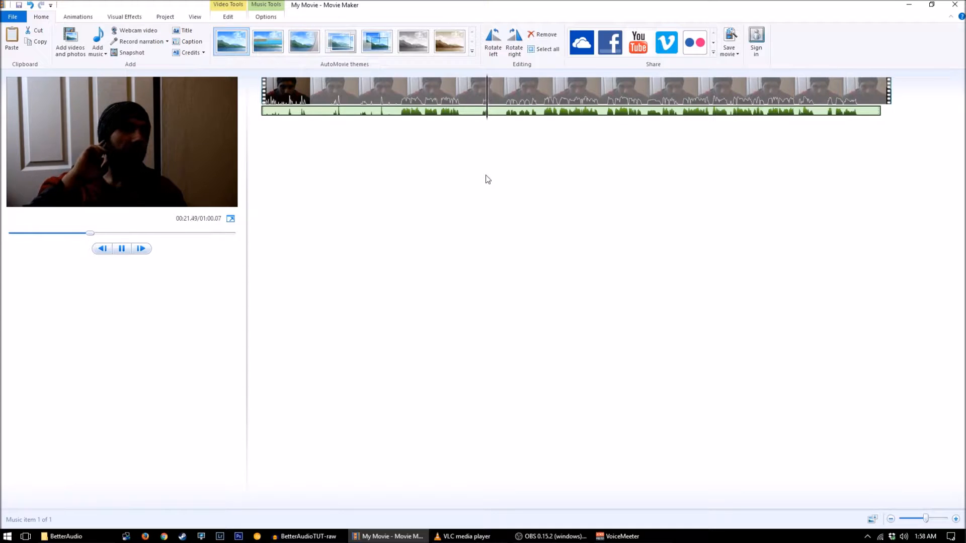
key("space")
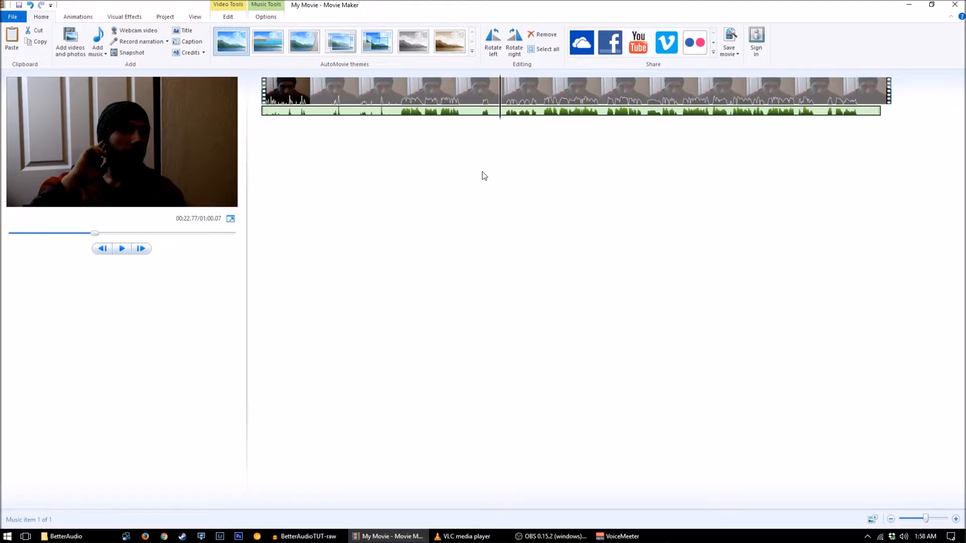
- Split both the video clip and the music track at about 22.8 s
left_click(727, 52)
left_click(522, 286)
left_click(228, 17)
left_click(229, 47)
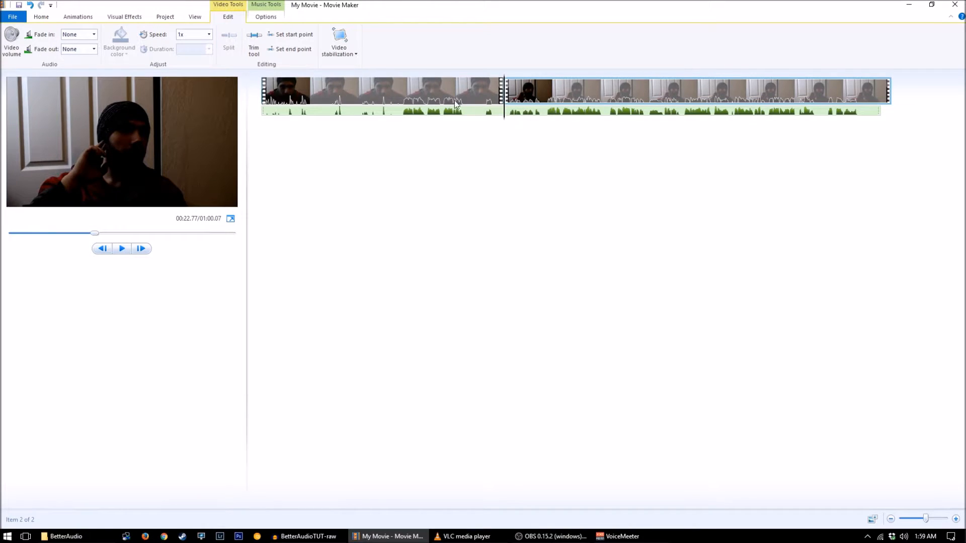
left_click(269, 18)
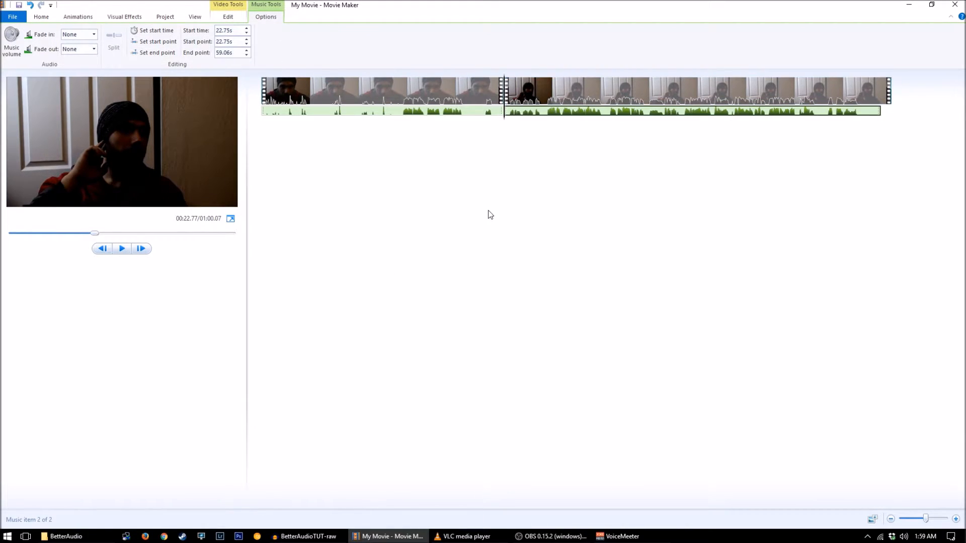